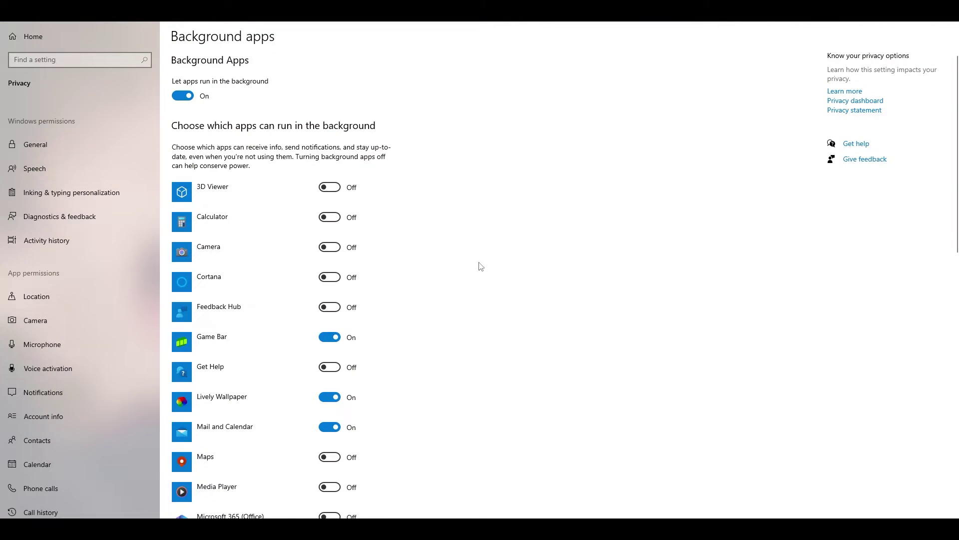
- Open the %temp% folder by choosing it from the Run dialog's history list
{"action": "scroll", "coordinate": [483, 274], "scroll_direction": "up", "scroll_amount": 15}
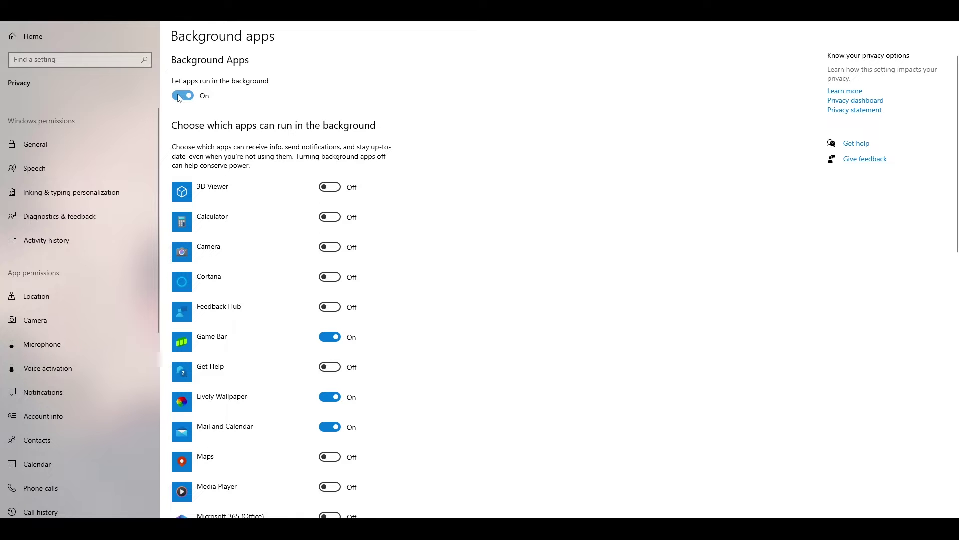
{"action": "scroll", "coordinate": [261, 205], "scroll_direction": "down", "scroll_amount": 10}
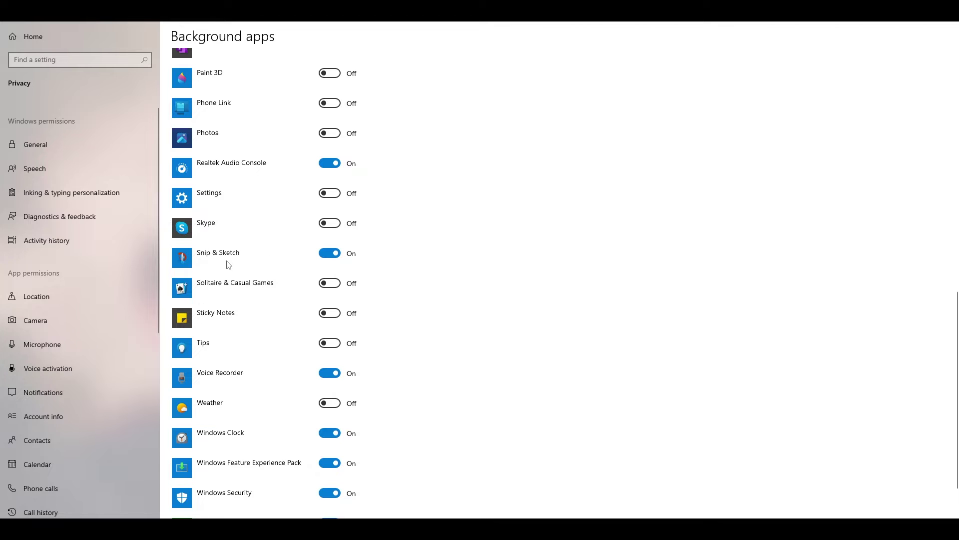
{"action": "scroll", "coordinate": [273, 173], "scroll_direction": "down", "scroll_amount": 2}
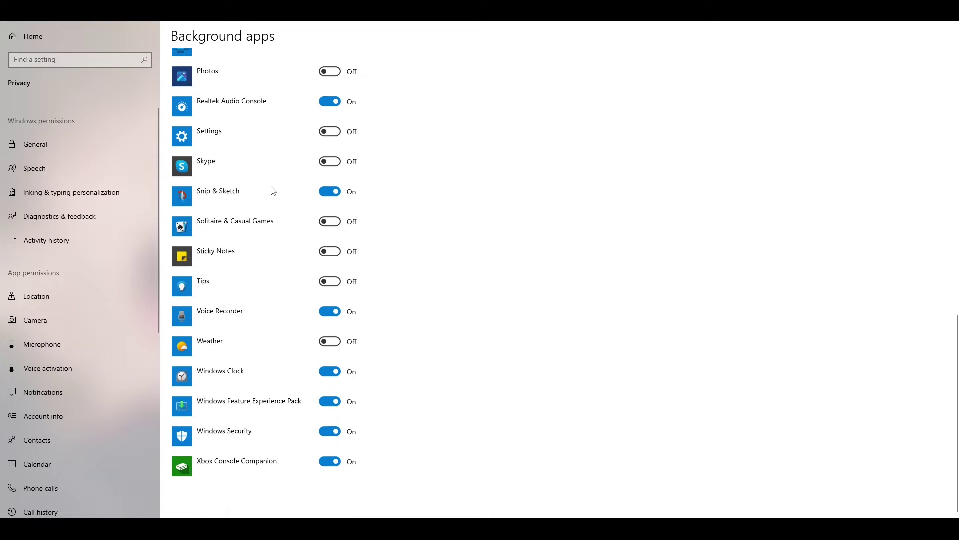
{"action": "scroll", "coordinate": [220, 319], "scroll_direction": "up", "scroll_amount": 15}
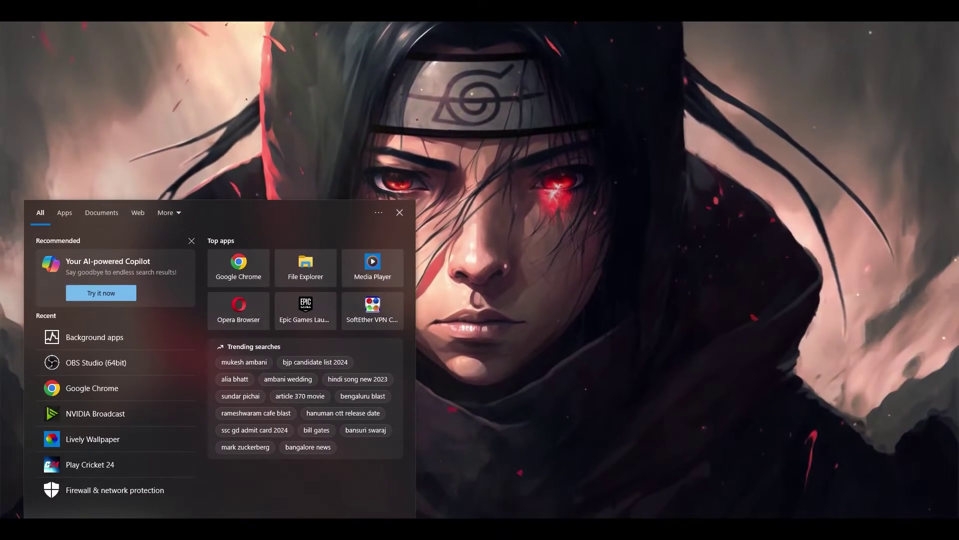
{"action": "type", "text": "run"}
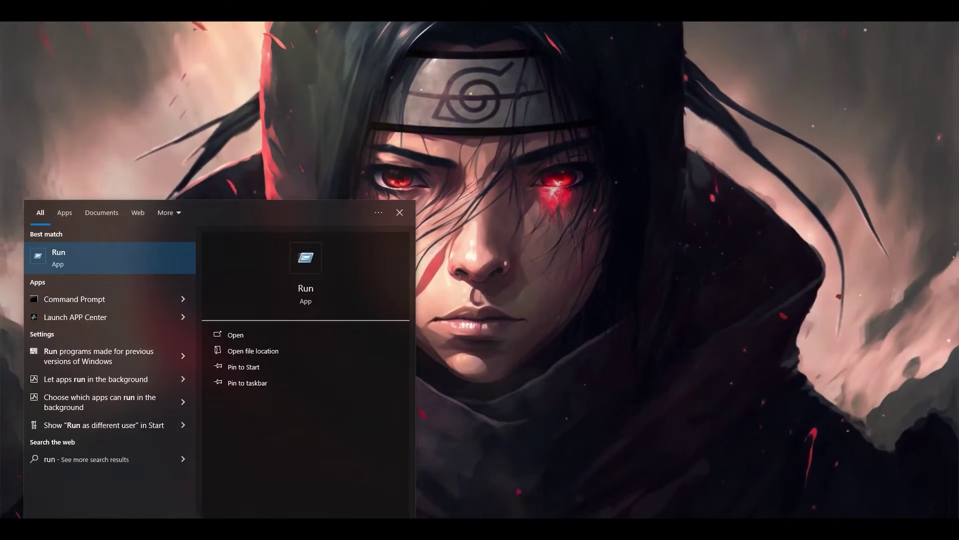
{"action": "key", "text": "Return"}
{"action": "left_click", "coordinate": [577, 209]}
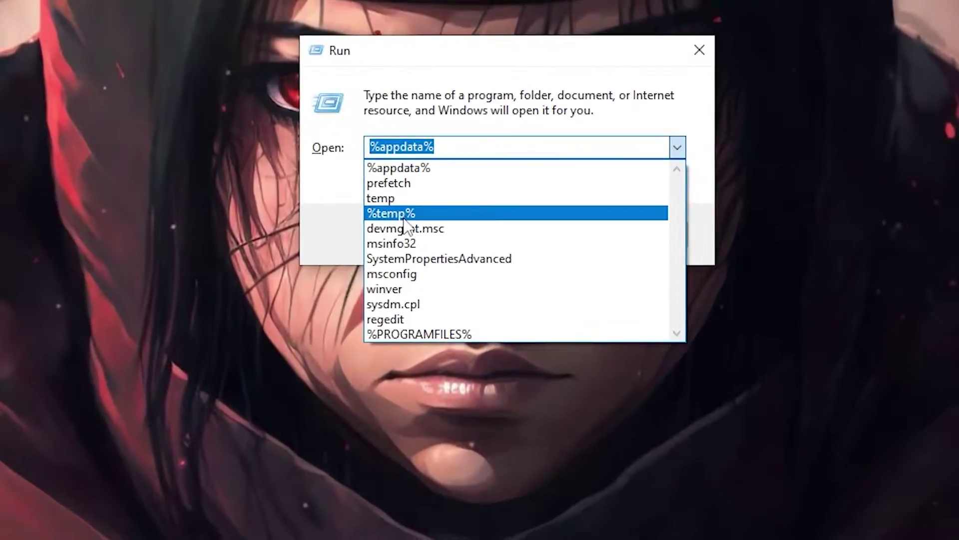
{"action": "left_click", "coordinate": [431, 242]}
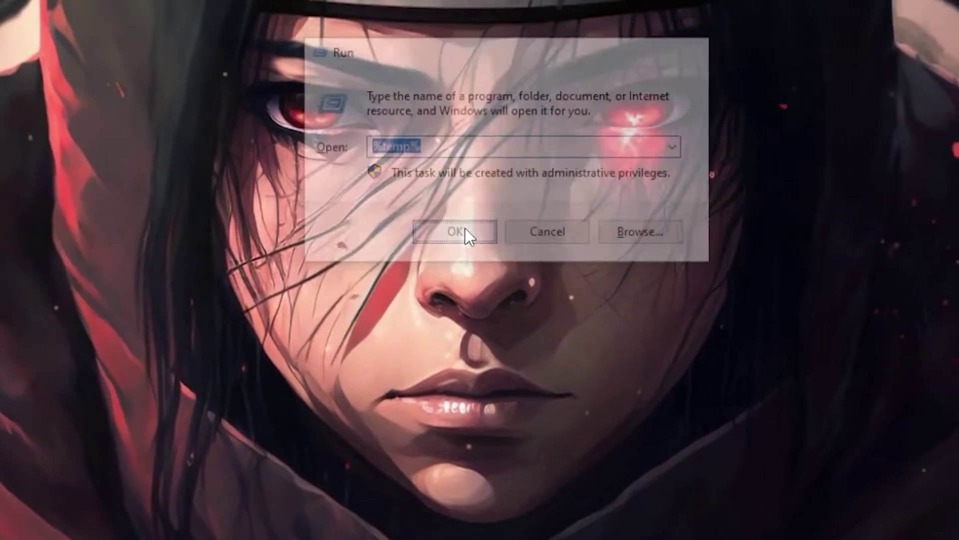
{"action": "left_click", "coordinate": [466, 229]}
- Select all items in the Temp folder and permanently delete them
{"action": "key", "text": "ctrl+a"}
{"action": "left_click", "coordinate": [189, 52]}
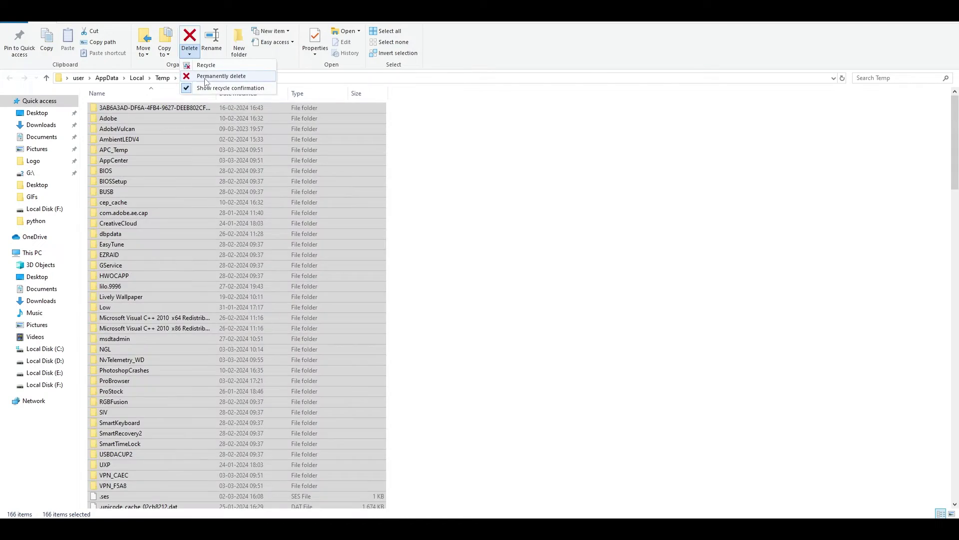
{"action": "left_click", "coordinate": [206, 78]}
{"action": "key", "text": "Return"}
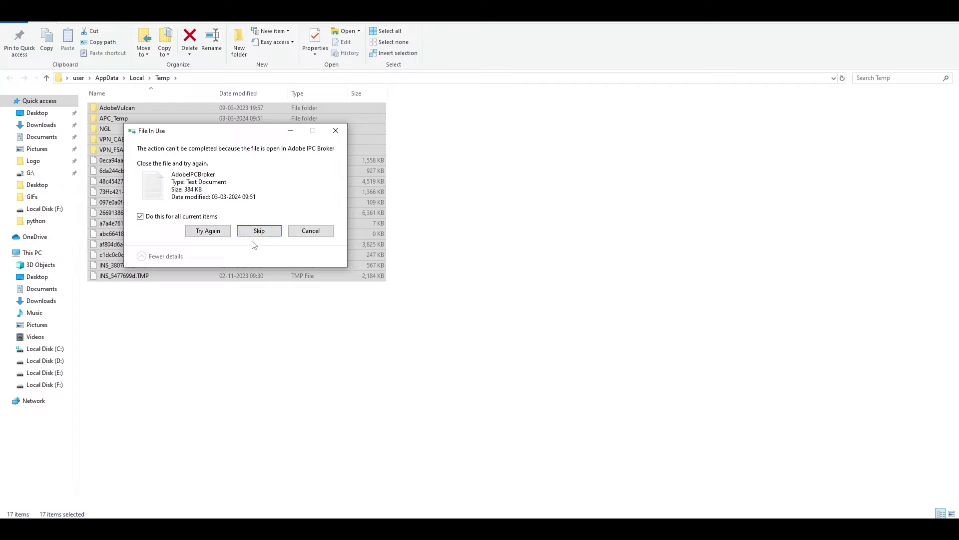
- Skip the in-use temp file, then open the Windows Temp folder from Run
{"action": "left_click", "coordinate": [254, 237]}
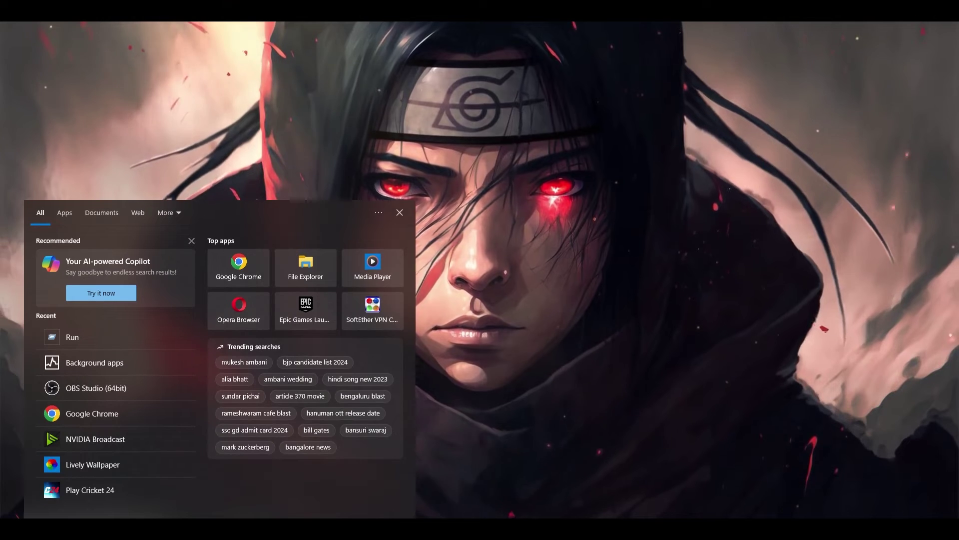
{"action": "type", "text": "run"}
{"action": "key", "text": "Return"}
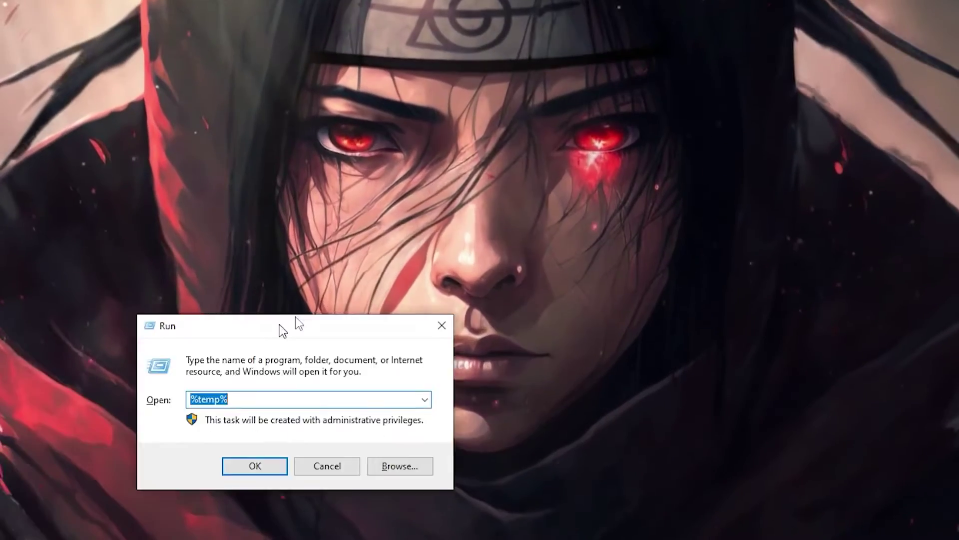
{"action": "left_click_drag", "start_coordinate": [296, 317], "coordinate": [467, 158]}
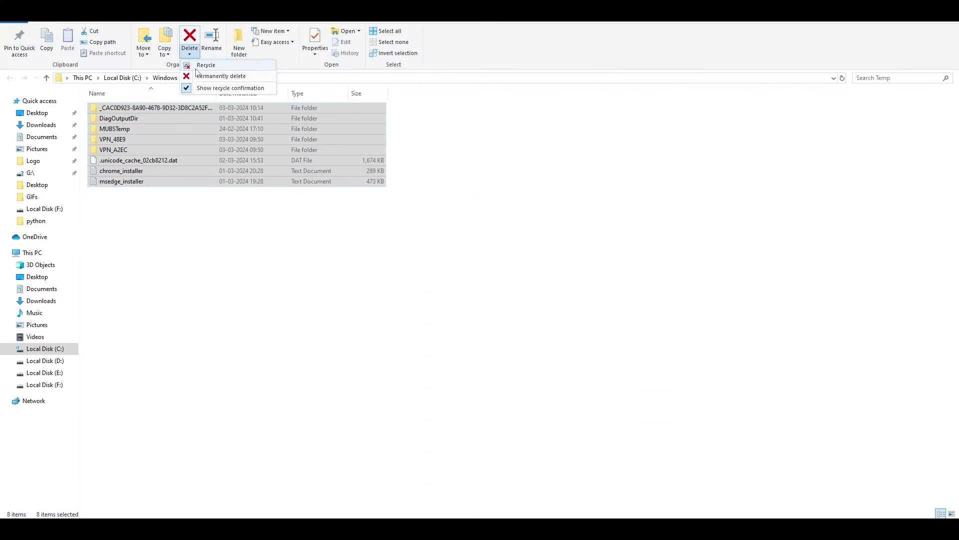
{"action": "left_click", "coordinate": [190, 40]}
- Permanently delete everything in C:\Windows\Temp, skipping files that are in use
{"action": "left_click", "coordinate": [556, 273]}
{"action": "left_click", "coordinate": [189, 54]}
{"action": "left_click", "coordinate": [213, 76]}
{"action": "left_click", "coordinate": [499, 238]}
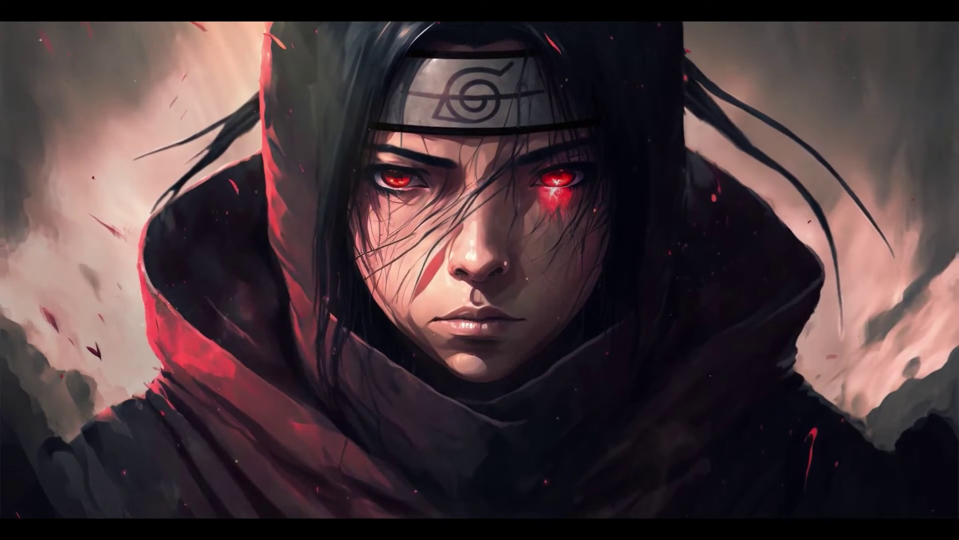
{"action": "key", "text": "super"}
- Open This PC's system properties, then Advanced system settings and its Performance settings
{"action": "key", "text": "super+e"}
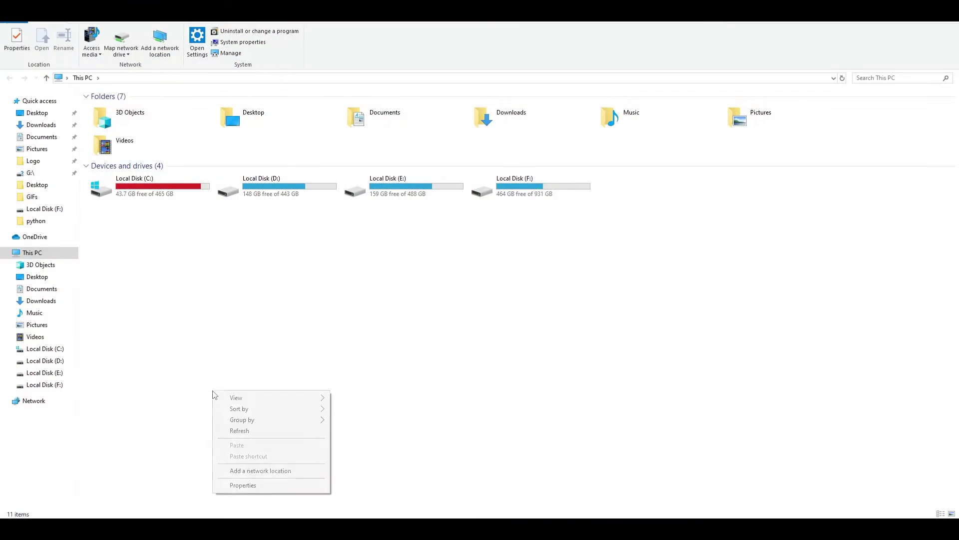
{"action": "left_click", "coordinate": [243, 485]}
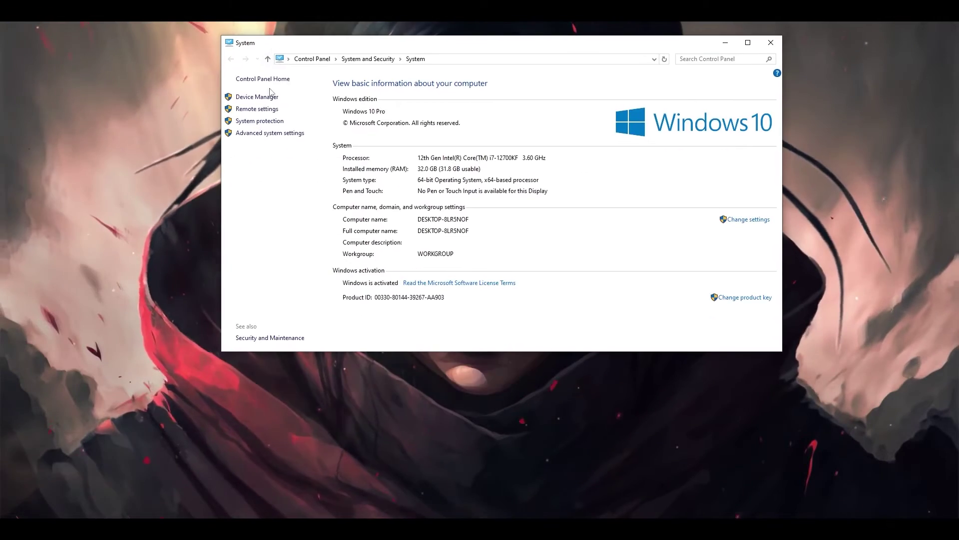
{"action": "left_click", "coordinate": [273, 133]}
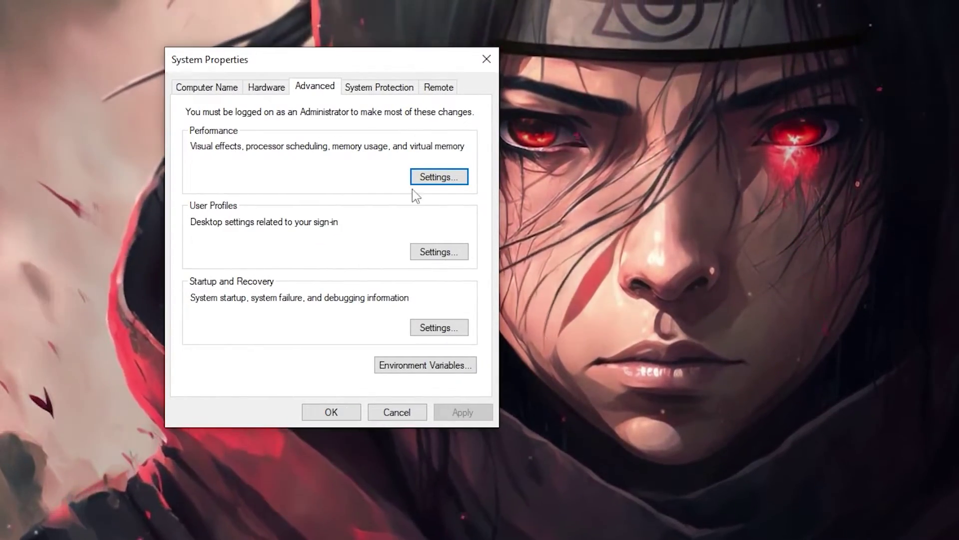
{"action": "left_click", "coordinate": [435, 183]}
- Choose Adjust for best performance in Visual Effects so every effect is cleared, leaving Custom
{"action": "left_click_drag", "start_coordinate": [356, 115], "coordinate": [958, 46]}
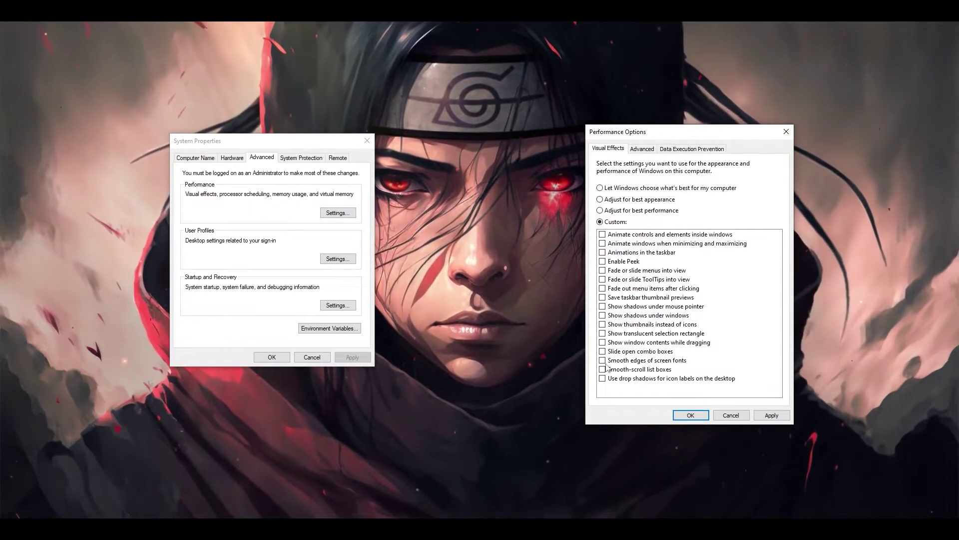
{"action": "left_click", "coordinate": [612, 324]}
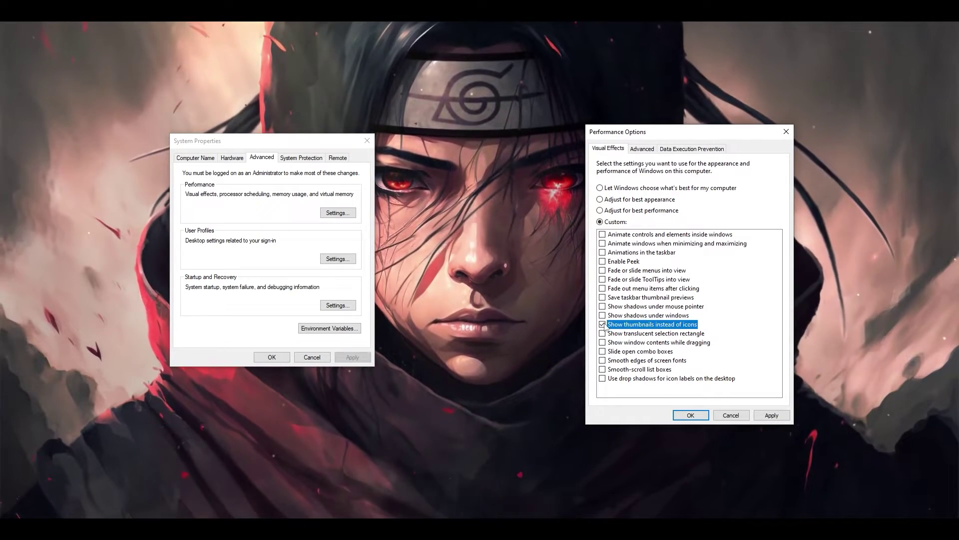
{"action": "left_click", "coordinate": [600, 211]}
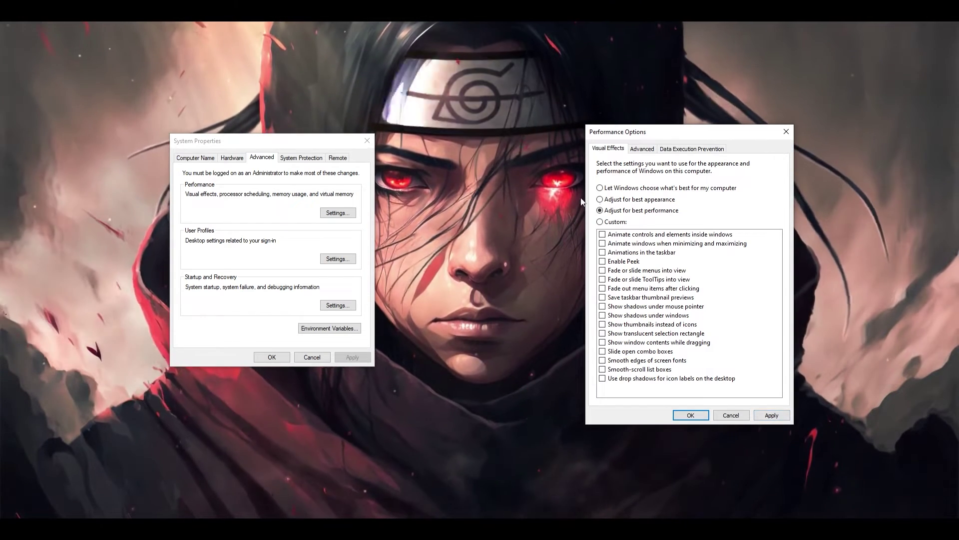
{"action": "left_click", "coordinate": [600, 199]}
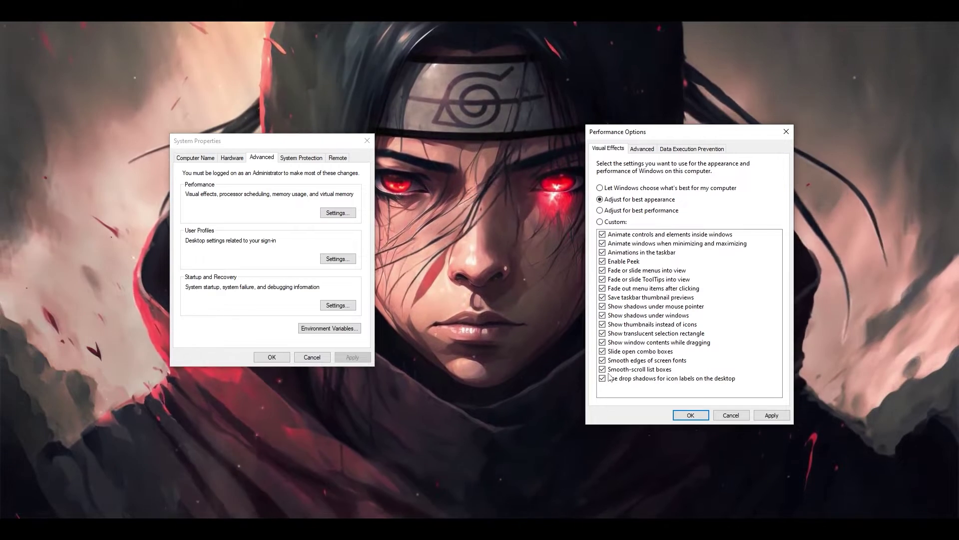
{"action": "left_click", "coordinate": [603, 212]}
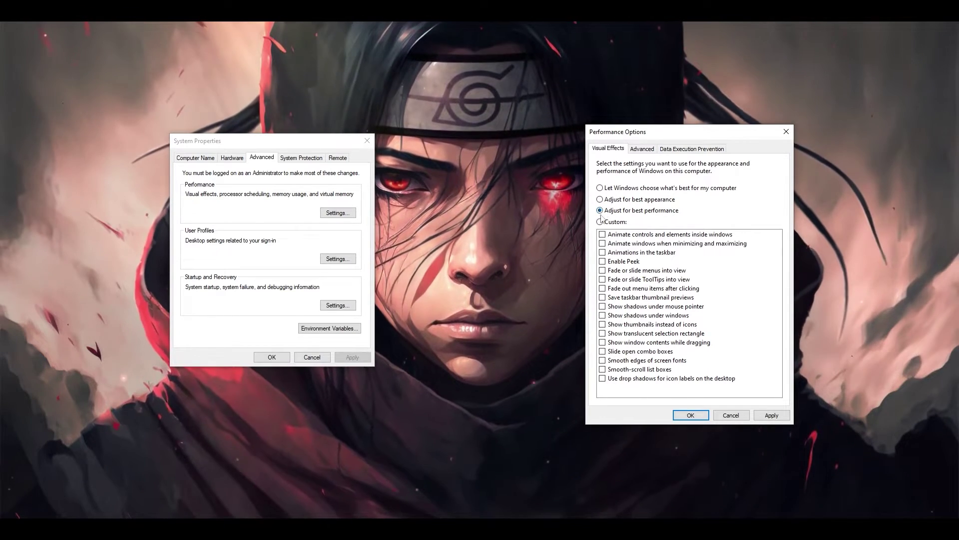
{"action": "left_click", "coordinate": [607, 222]}
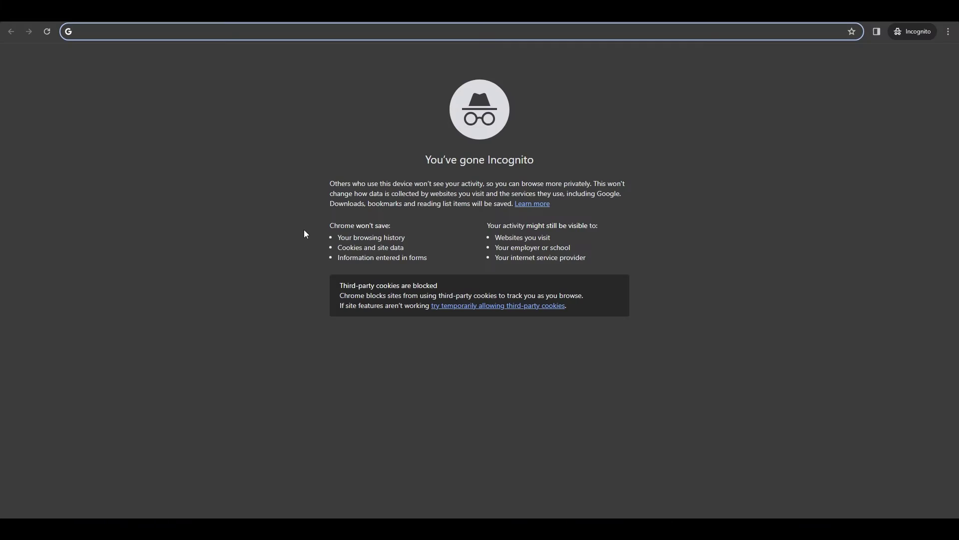
- Search Google for 'malwarebytes' and open the Malwarebytes free downloads page
{"action": "type", "text": "malwarebytes"}
{"action": "key", "text": "Return"}
{"action": "left_click", "coordinate": [157, 219]}
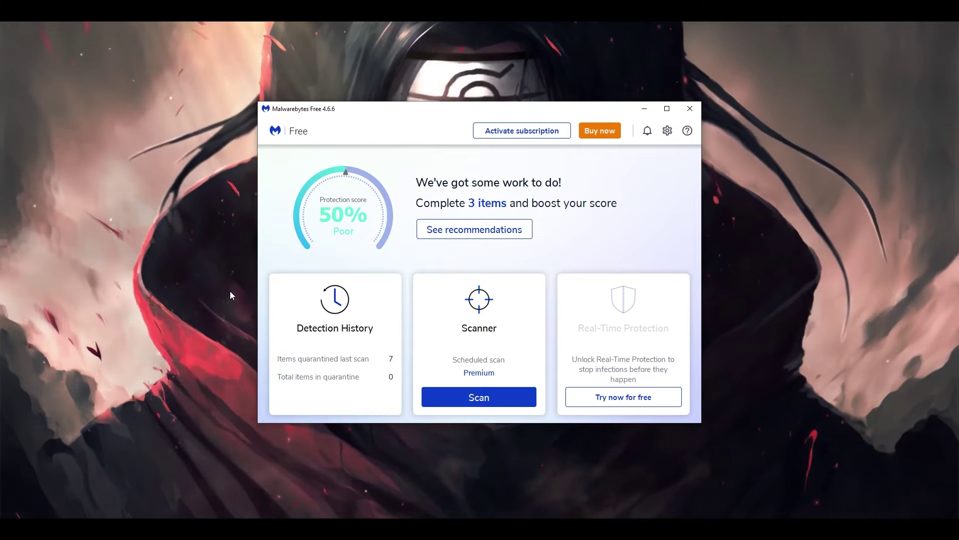
- Dismiss the desktop menu and open Power & sleep settings by searching 'po'
{"action": "right_click", "coordinate": [230, 290]}
{"action": "left_click", "coordinate": [246, 316]}
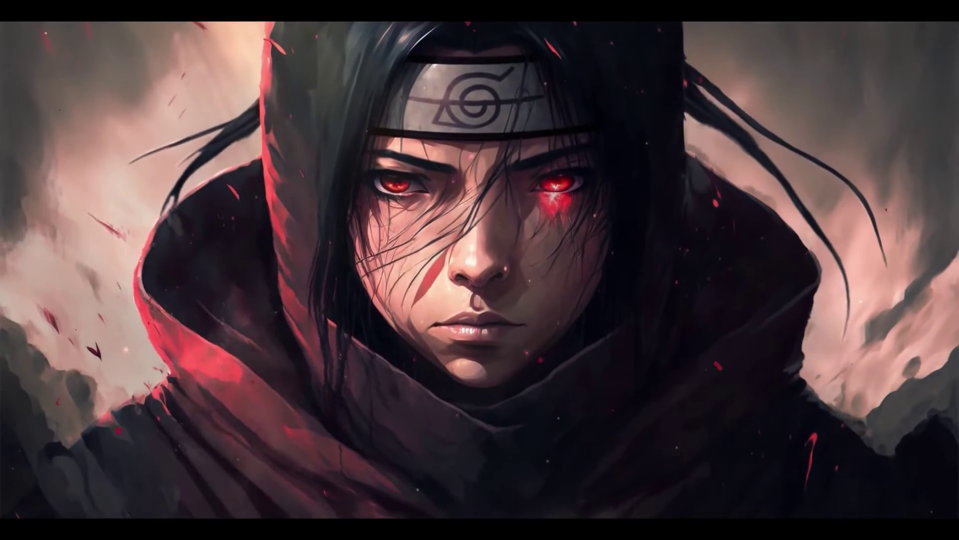
{"action": "key", "text": "super+s"}
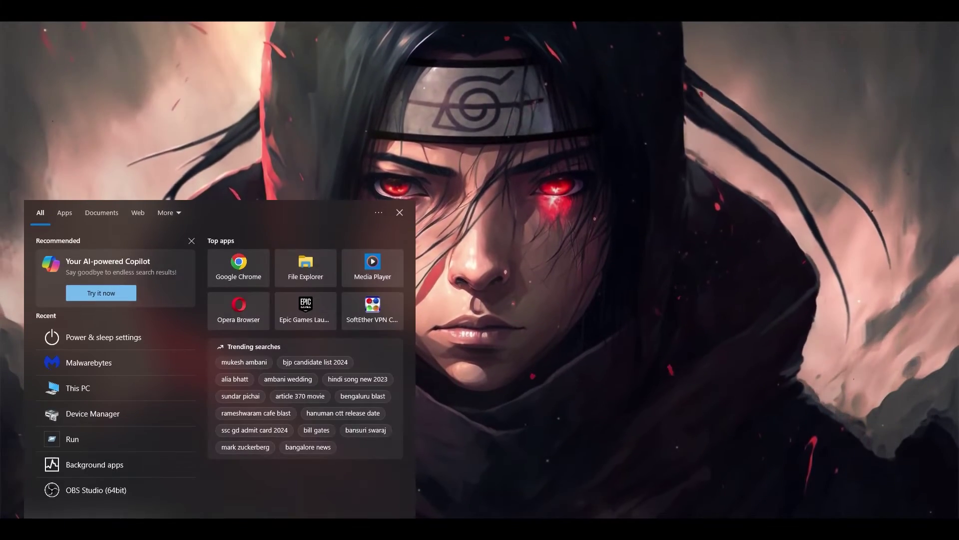
{"action": "type", "text": "po"}
{"action": "key", "text": "Return"}
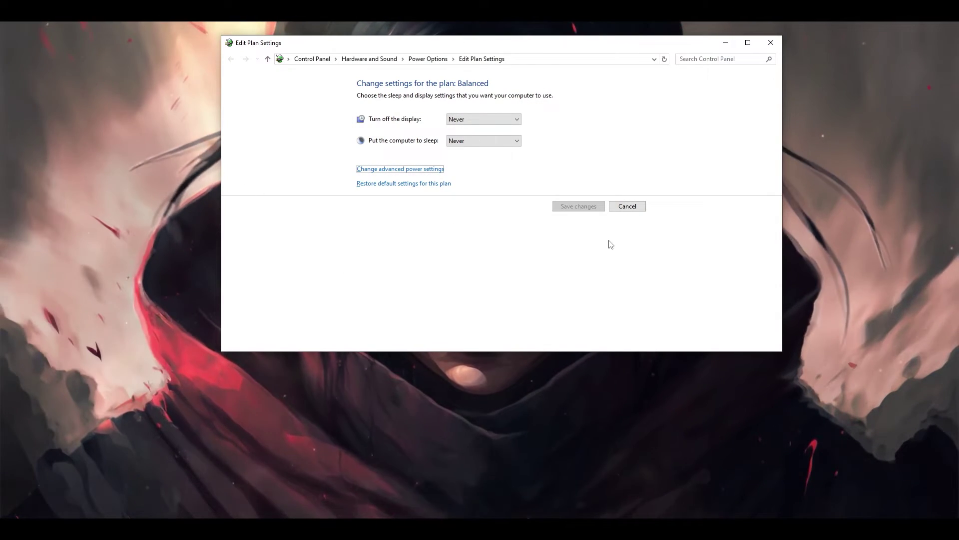
- In advanced power settings, expand Processor power management to show Maximum processor state at 95%
{"action": "left_click", "coordinate": [421, 169]}
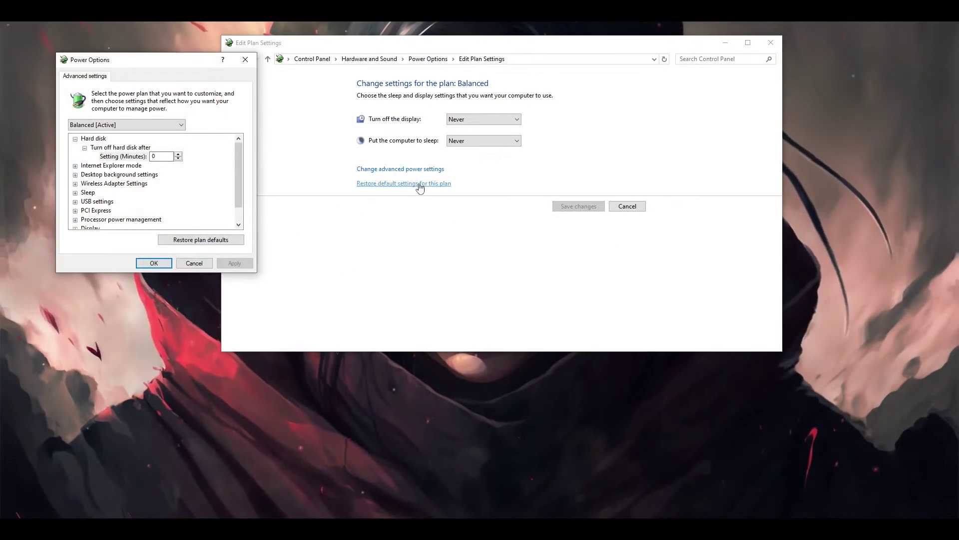
{"action": "left_click_drag", "start_coordinate": [115, 59], "coordinate": [140, 112]}
{"action": "scroll", "coordinate": [126, 258], "scroll_direction": "down", "scroll_amount": 2}
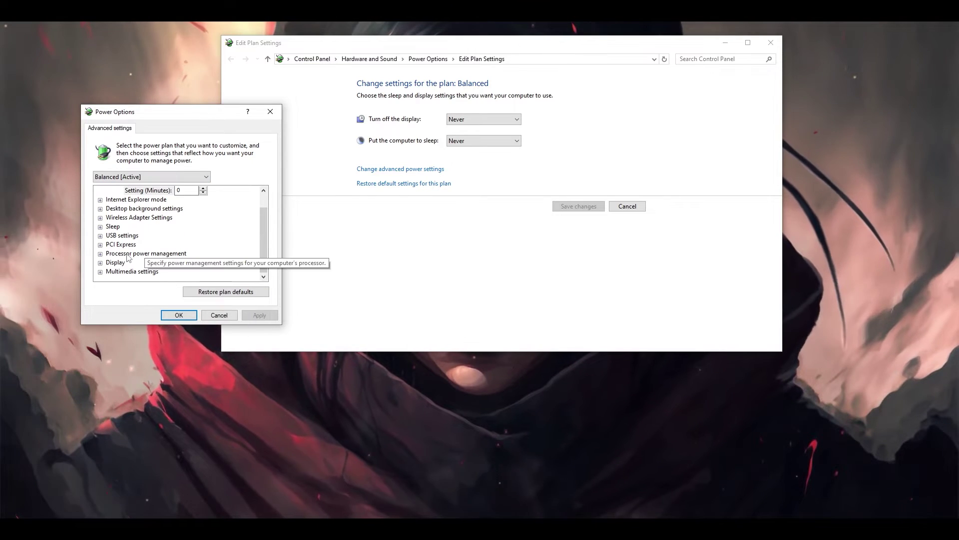
{"action": "left_click", "coordinate": [126, 255]}
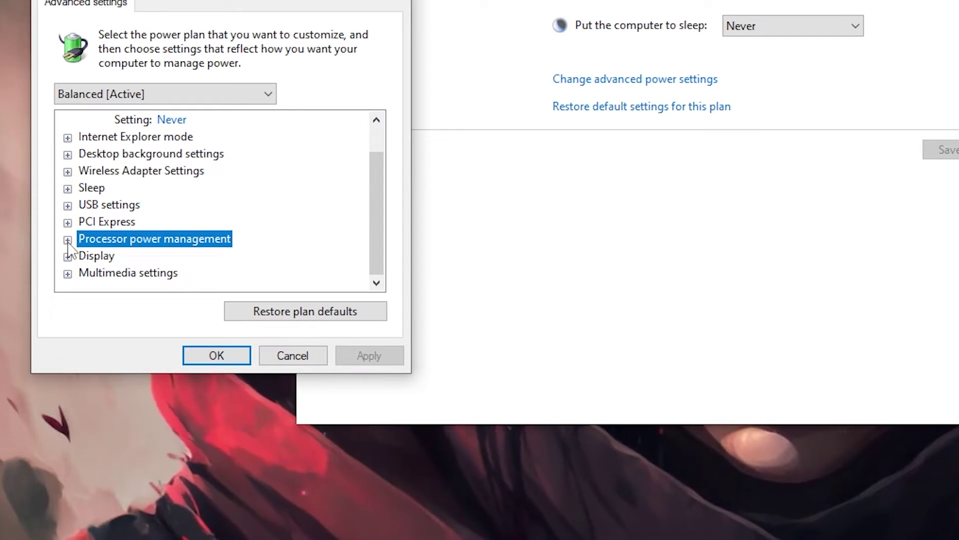
{"action": "left_click", "coordinate": [68, 241]}
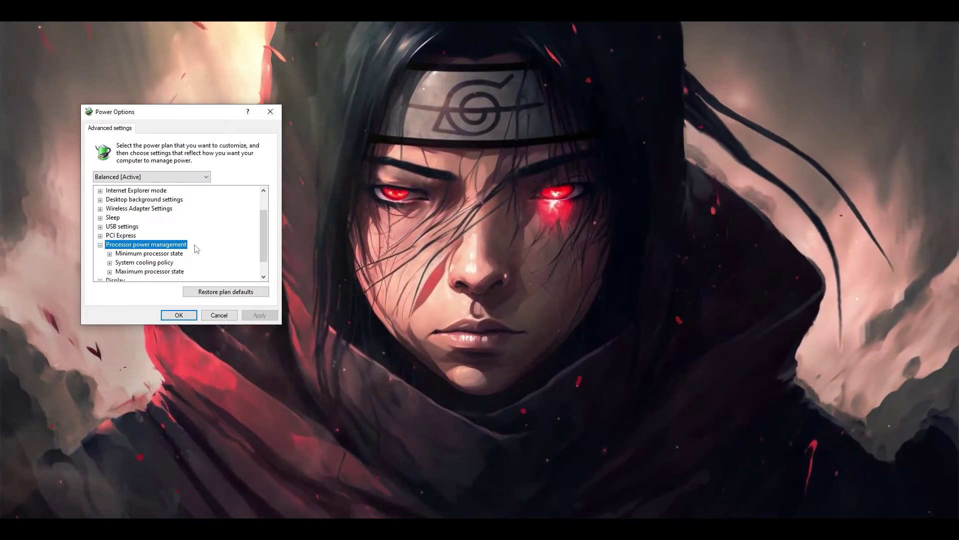
{"action": "left_click_drag", "start_coordinate": [180, 111], "coordinate": [301, 101]}
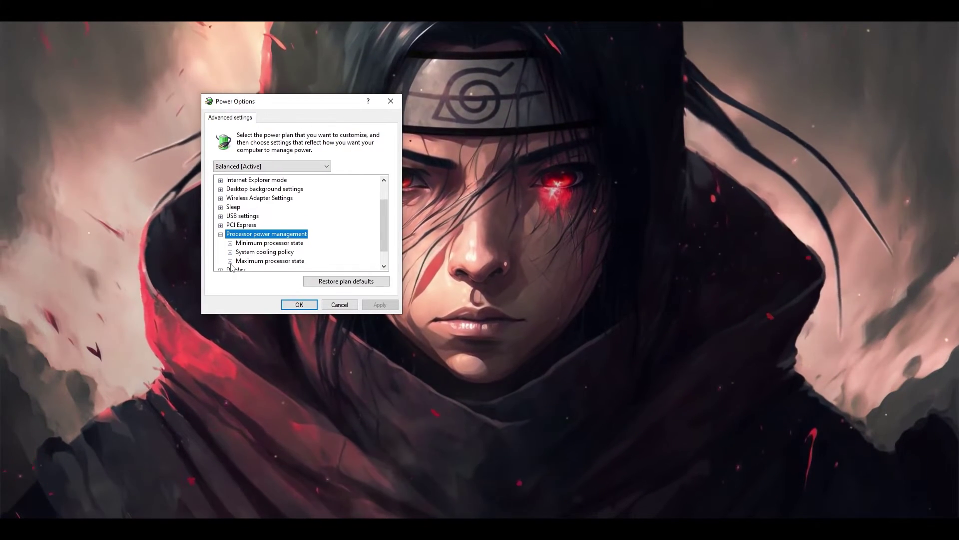
{"action": "left_click", "coordinate": [230, 261]}
{"action": "scroll", "coordinate": [270, 248], "scroll_direction": "down", "scroll_amount": 1}
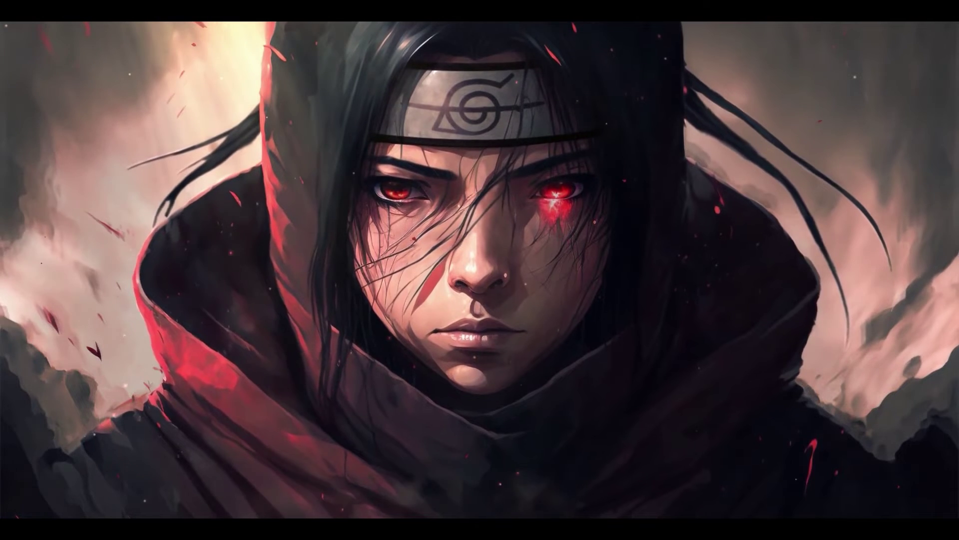
- From Power & sleep's additional settings, select the High performance plan among the additional plans
{"action": "key", "text": "super"}
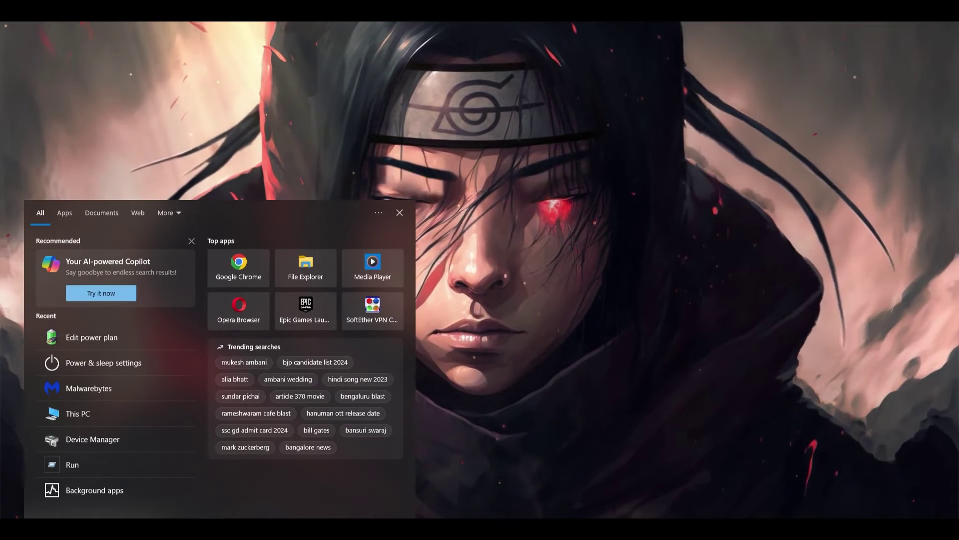
{"action": "type", "text": "power"}
{"action": "key", "text": "Return"}
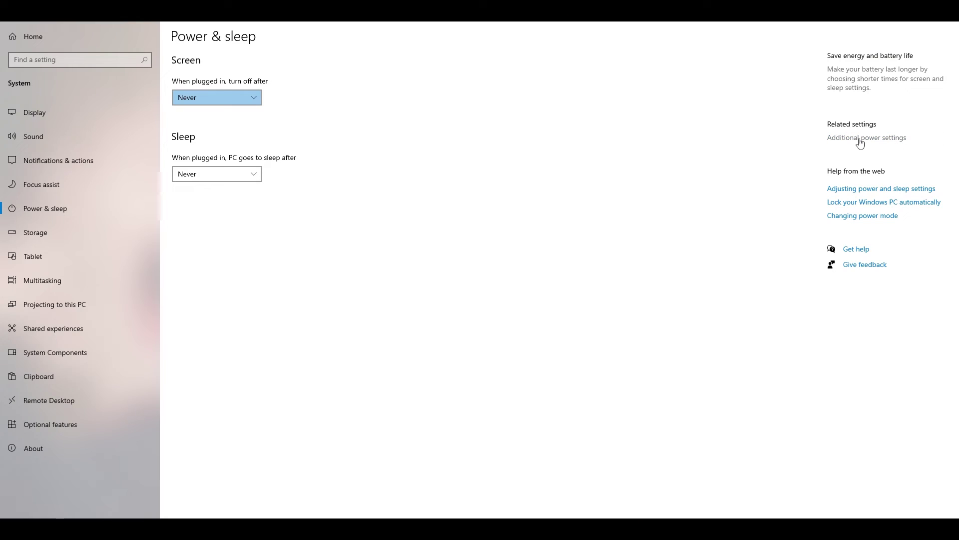
{"action": "left_click", "coordinate": [860, 143]}
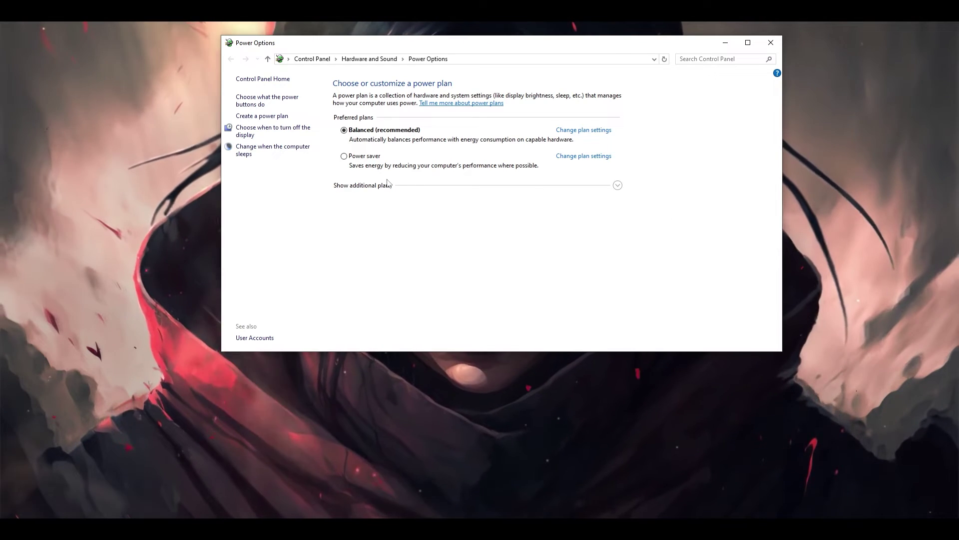
{"action": "left_click", "coordinate": [618, 185]}
{"action": "left_click", "coordinate": [344, 200]}
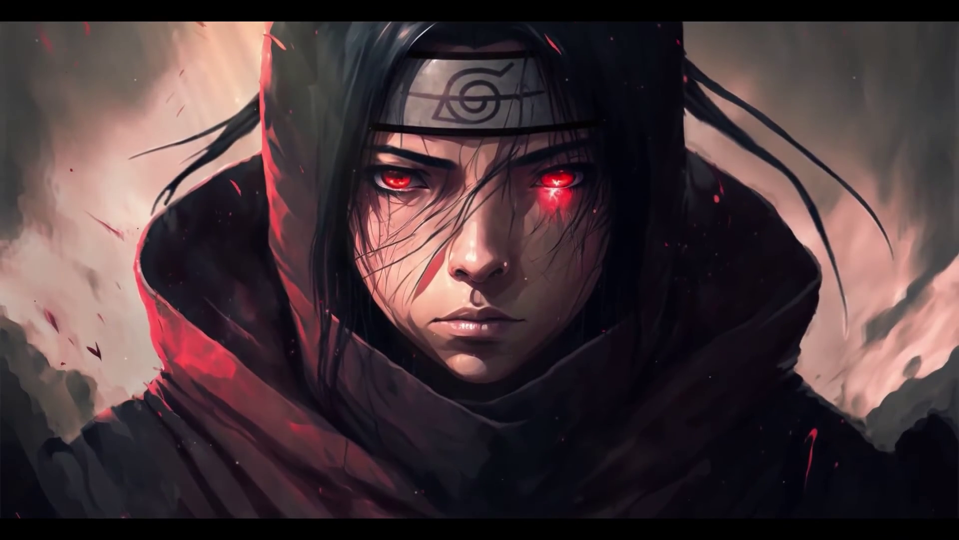
- Launch System Configuration by running msconfig from the Run dialog
{"action": "key", "text": "super"}
{"action": "type", "text": "run"}
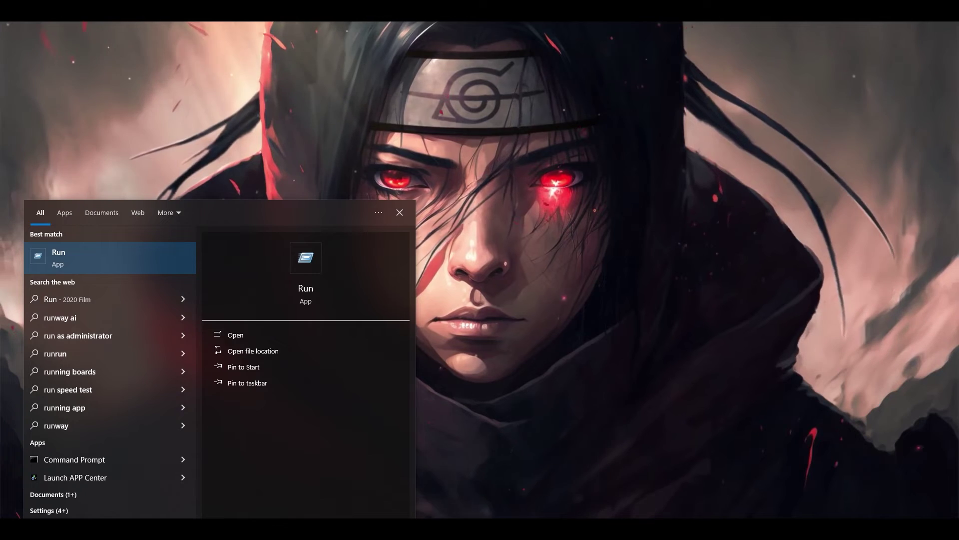
{"action": "key", "text": "Return"}
{"action": "type", "text": "m,"}
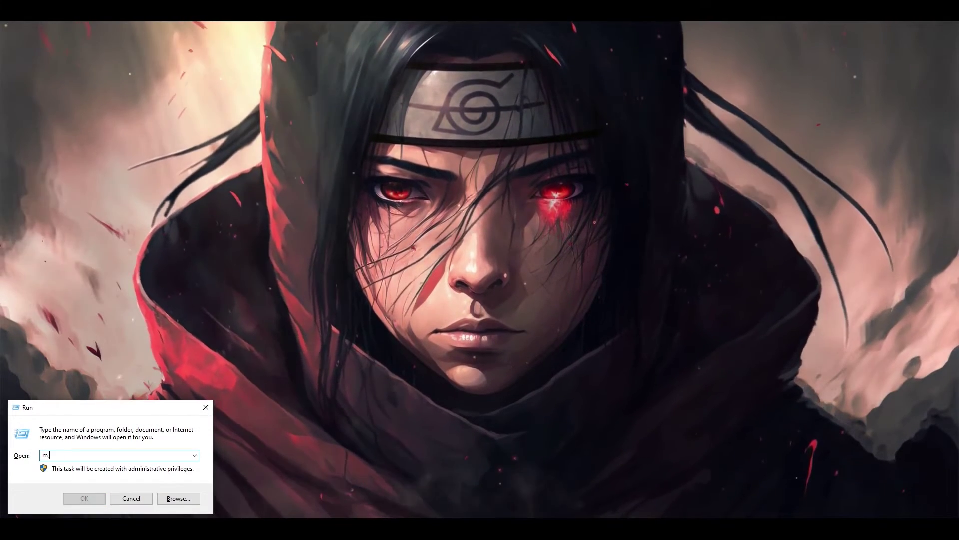
{"action": "key", "text": "BackSpace"}
{"action": "type", "text": "sconfig"}
{"action": "key", "text": "Return"}
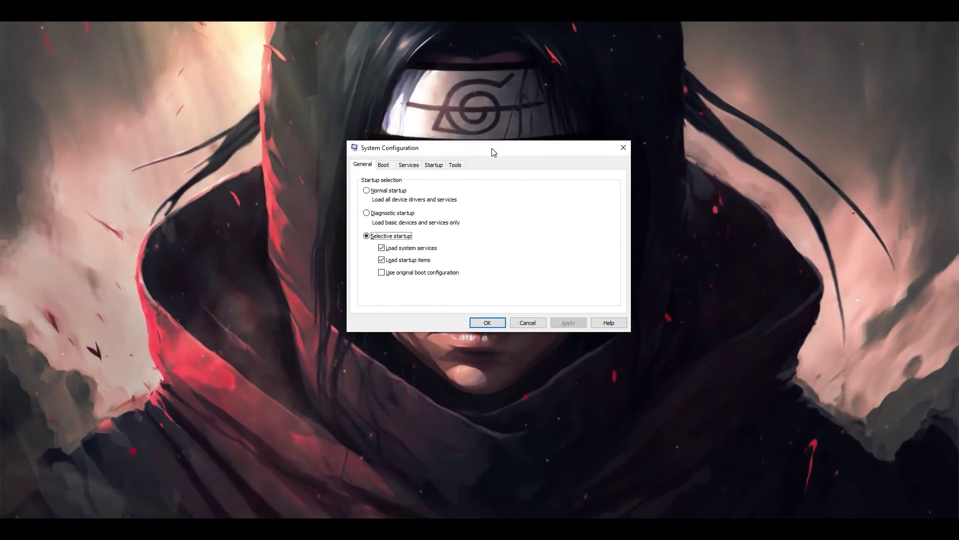
{"action": "left_click_drag", "start_coordinate": [492, 155], "coordinate": [494, 151]}
- Set Number of processors to 10 in Boot advanced options and exit without restarting
{"action": "left_click", "coordinate": [388, 166]}
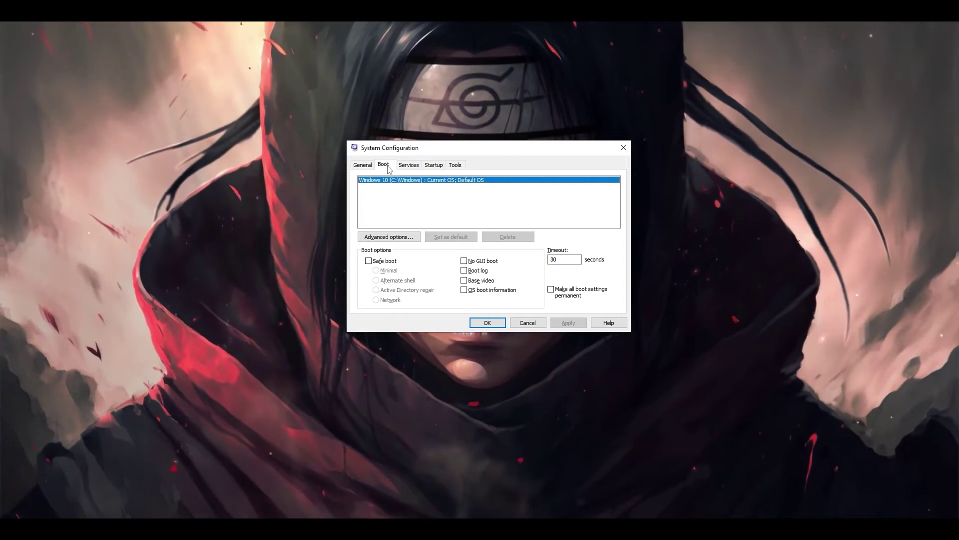
{"action": "left_click", "coordinate": [390, 237]}
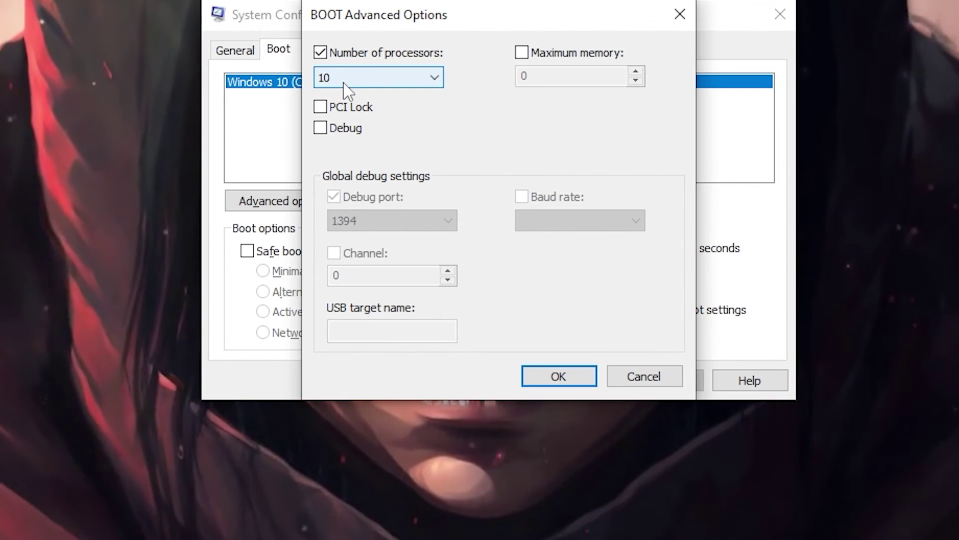
{"action": "left_click", "coordinate": [414, 180]}
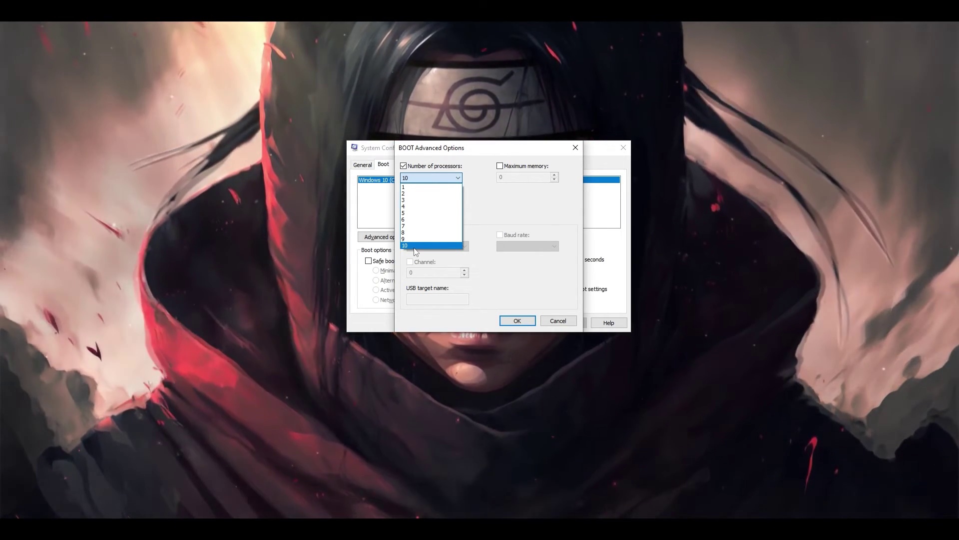
{"action": "left_click", "coordinate": [415, 247]}
{"action": "left_click", "coordinate": [531, 321]}
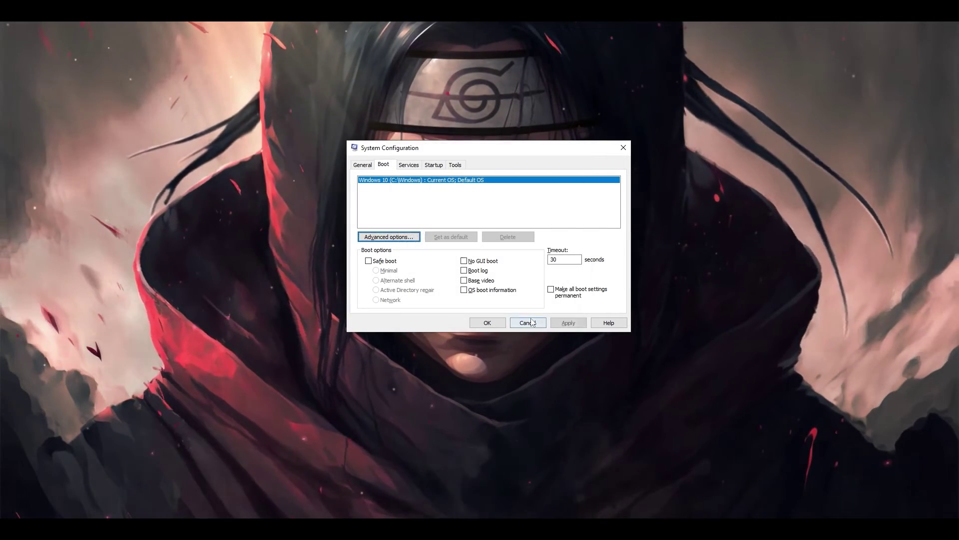
{"action": "key", "text": "Return"}
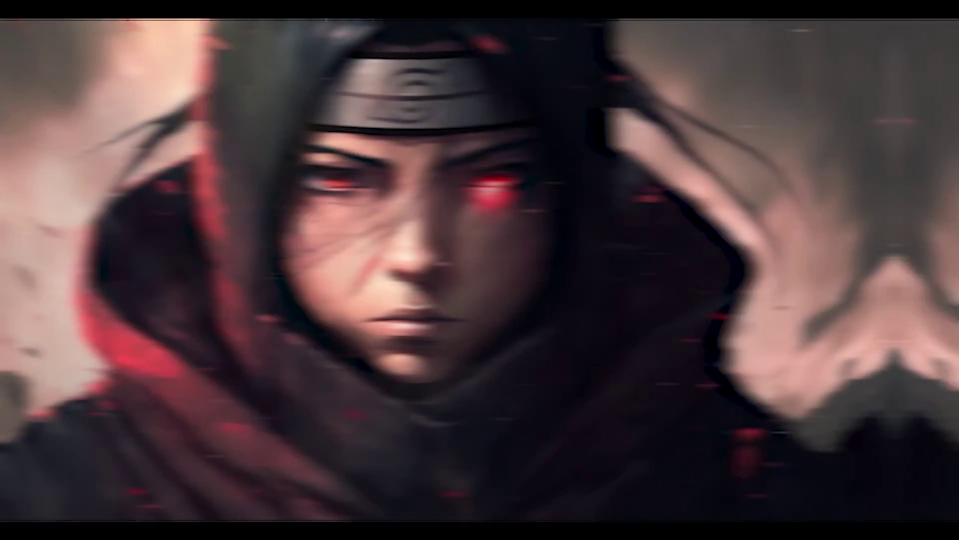
{"action": "key", "text": "super+s"}
- Open the Services console, locate SysMain and choose Stop from its context menu
{"action": "type", "text": "services"}
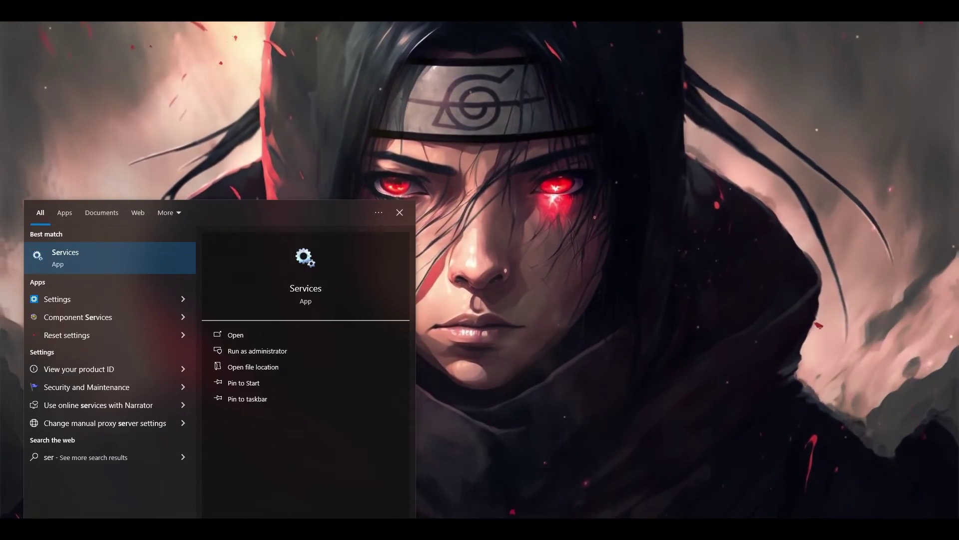
{"action": "key", "text": "Return"}
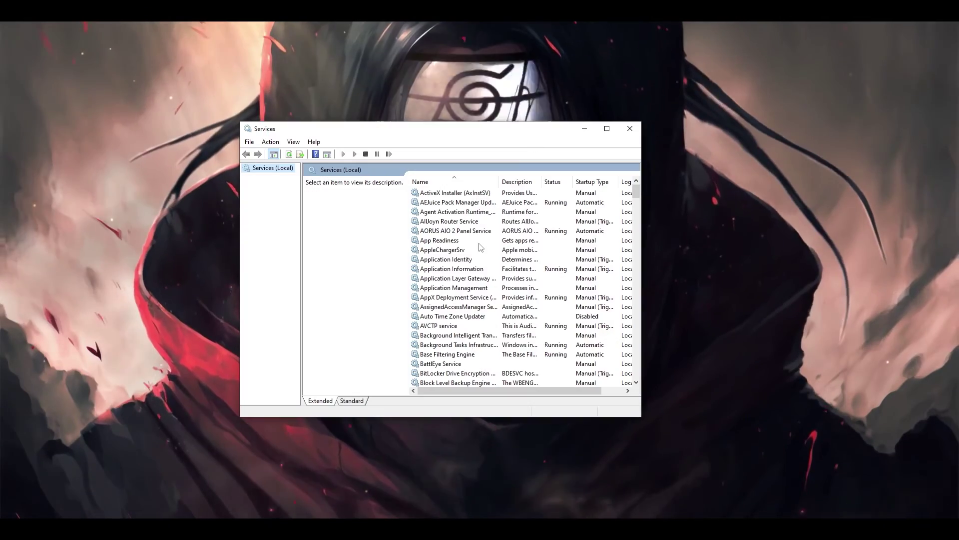
{"action": "left_click_drag", "start_coordinate": [637, 203], "coordinate": [625, 321]}
{"action": "scroll", "coordinate": [467, 276], "scroll_direction": "down", "scroll_amount": 3}
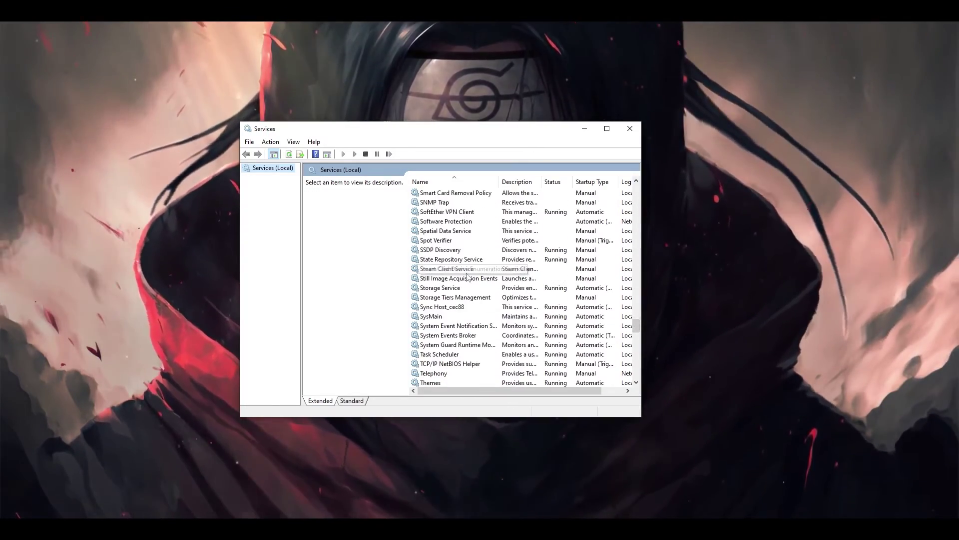
{"action": "left_click", "coordinate": [431, 317]}
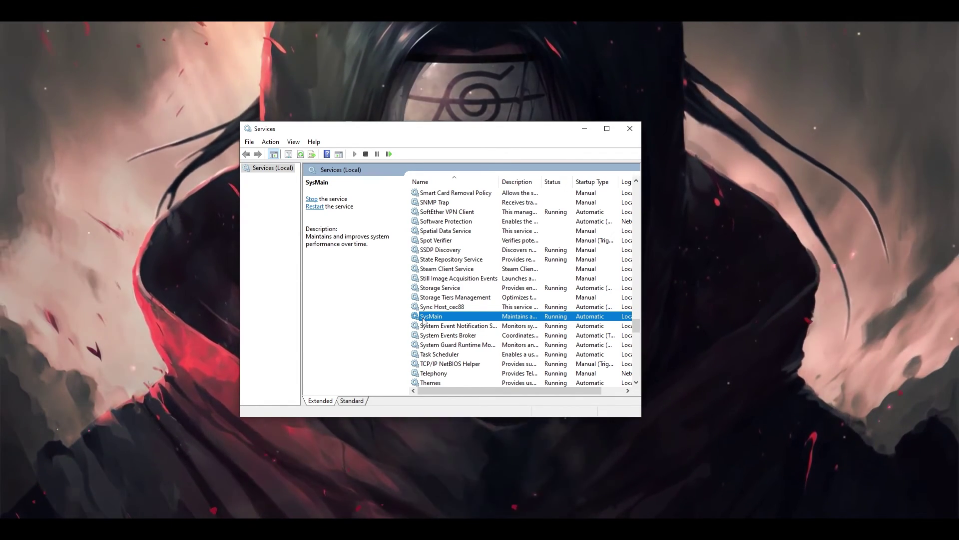
{"action": "right_click", "coordinate": [423, 320]}
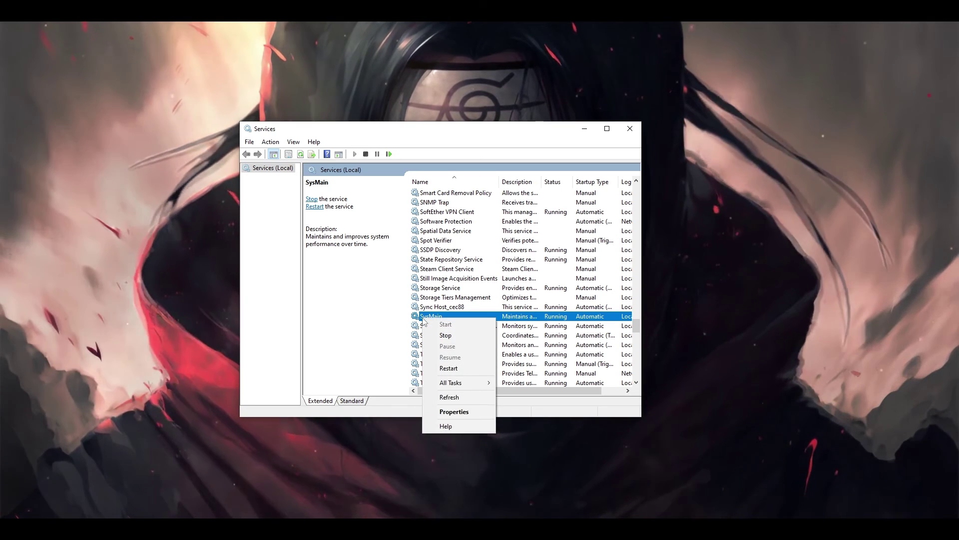
{"action": "left_click", "coordinate": [334, 191]}
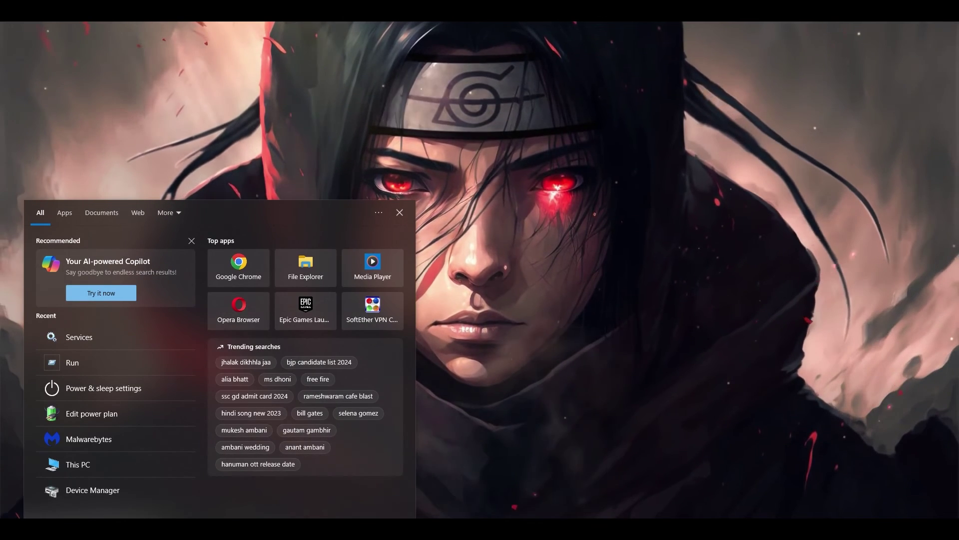
- Search Start for 'w' and launch Windows Update settings, showing updates paused until 03-04-2024
{"action": "type", "text": "w"}
{"action": "key", "text": "Down"}
{"action": "key", "text": "Return"}
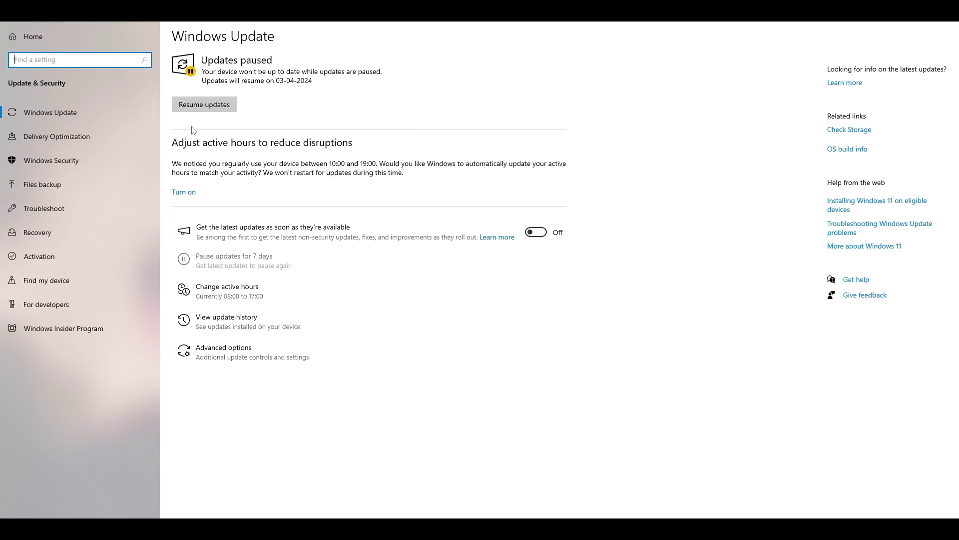